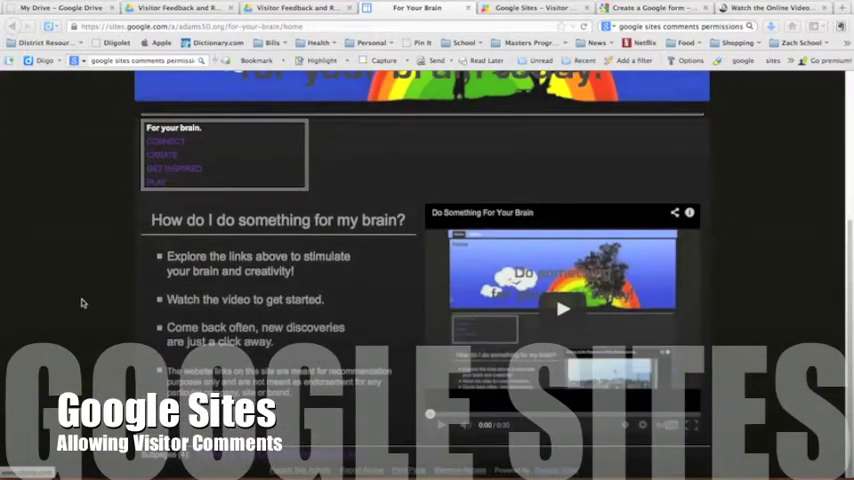
Visit the PLAY and CONNECT pages and begin a visitor feedback entry in the form.
click(344, 456)
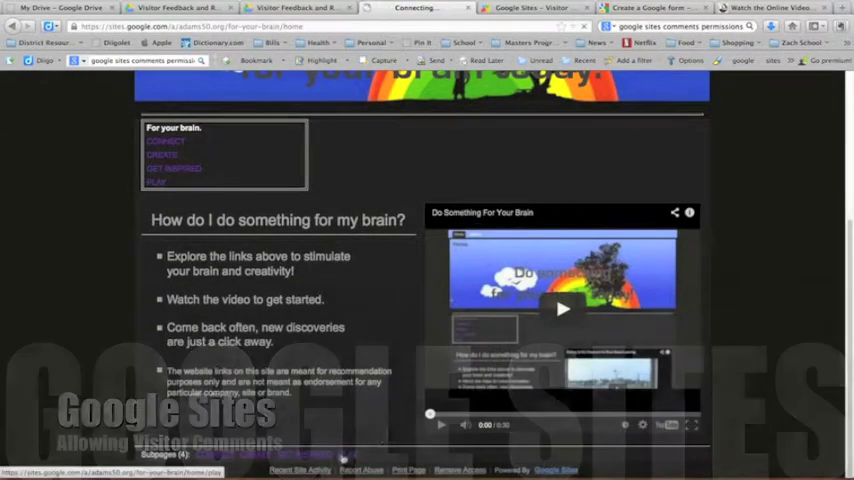
scroll(714, 355, down, 6)
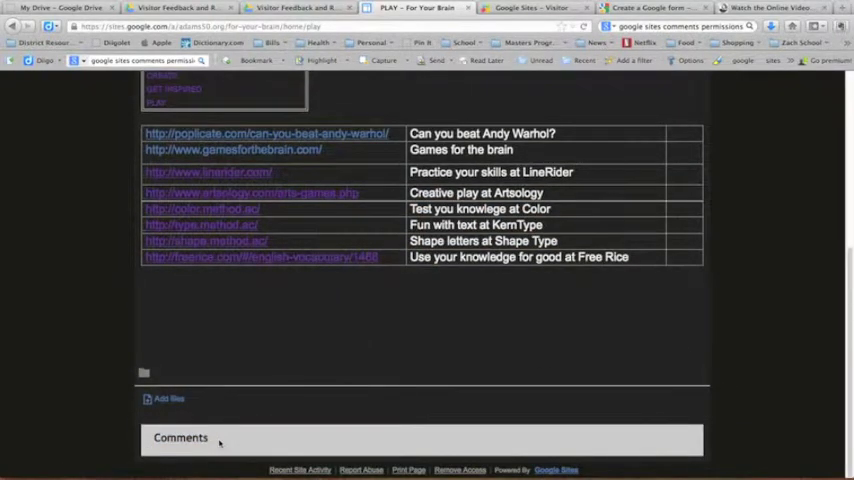
scroll(220, 443, up, 6)
click(166, 353)
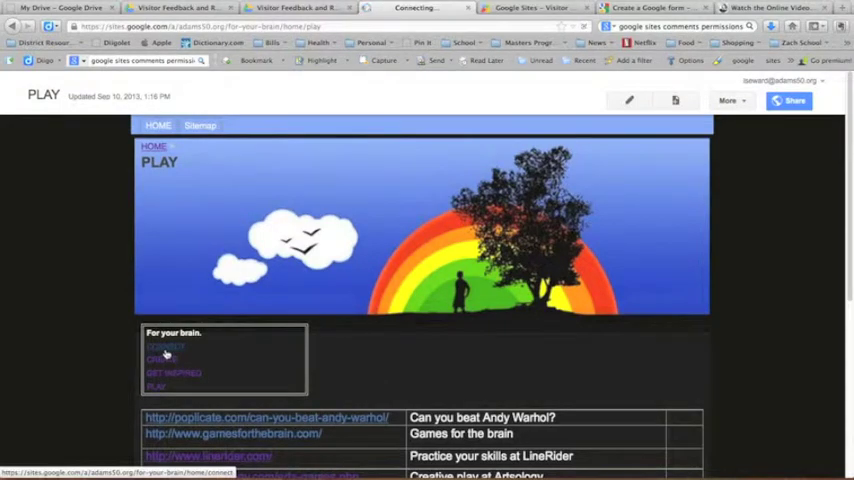
scroll(122, 368, down, 4)
scroll(123, 368, down, 4)
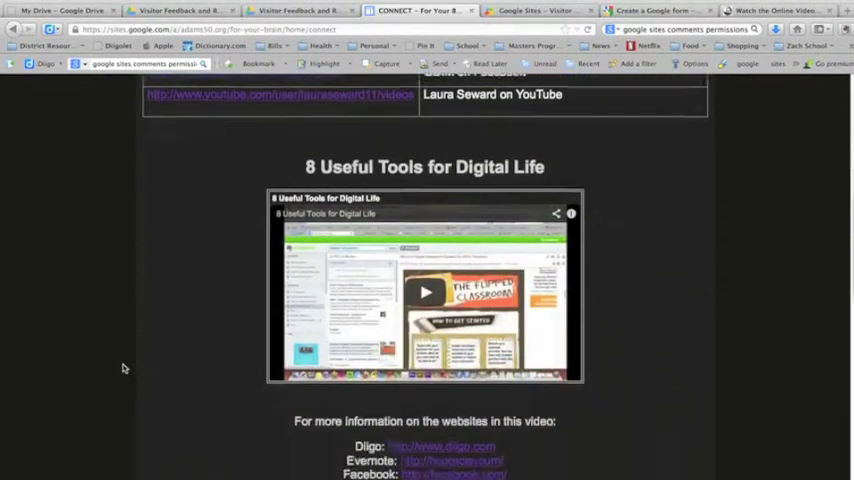
scroll(124, 368, down, 4)
scroll(124, 368, down, 3)
click(200, 374)
text(Vis)
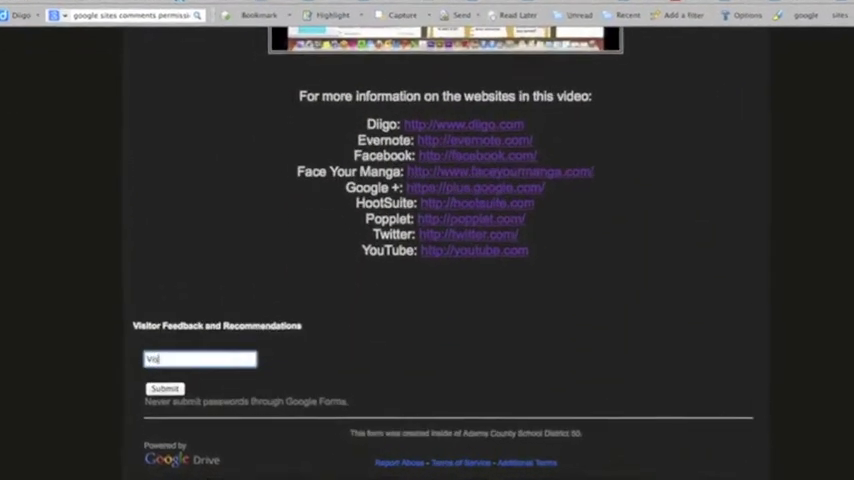
text(itor feedback goe)
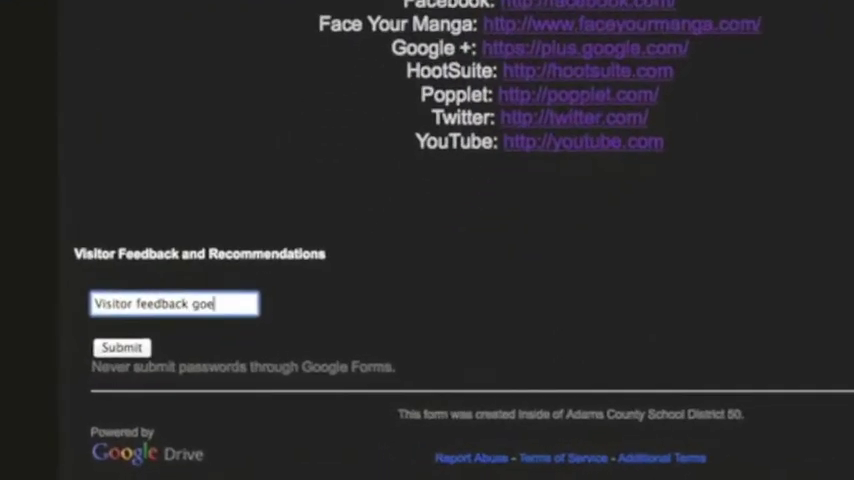
text(s here)
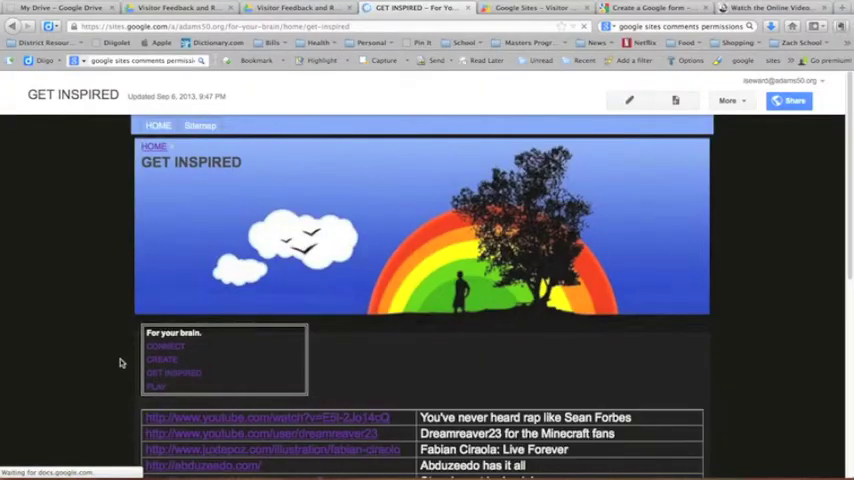
scroll(120, 362, down, 5)
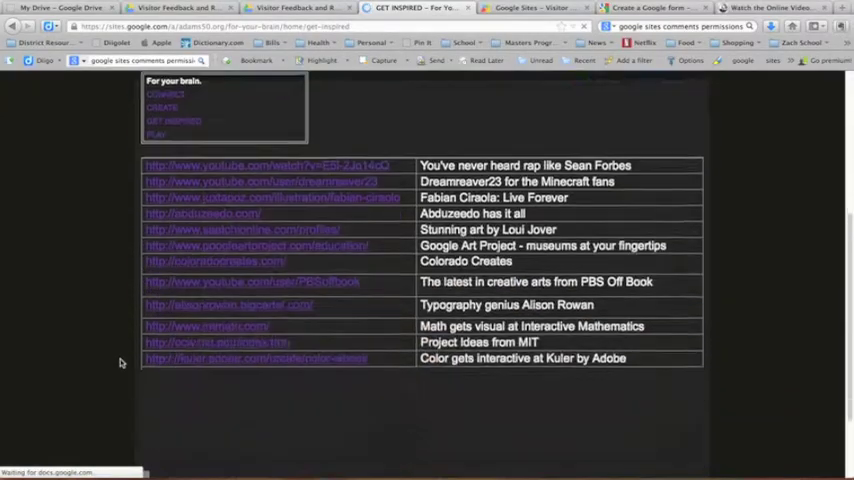
scroll(120, 362, down, 3)
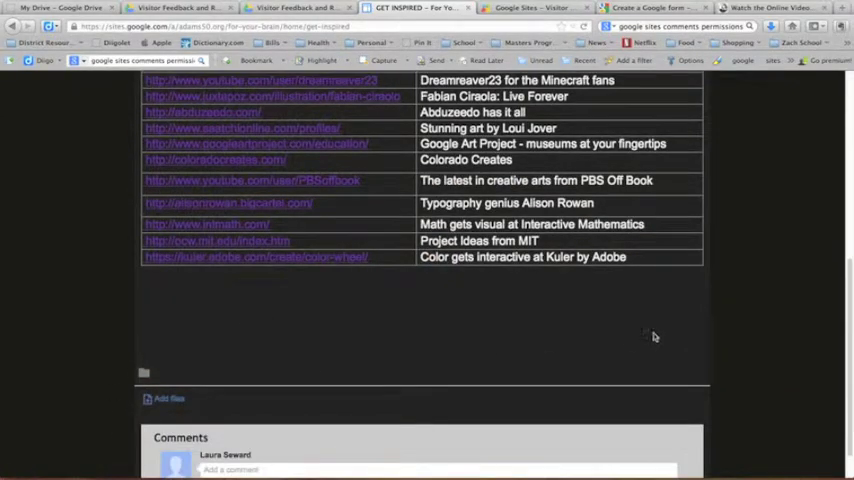
scroll(654, 336, up, 3)
scroll(700, 330, up, 5)
scroll(700, 330, down, 5)
scroll(696, 329, down, 4)
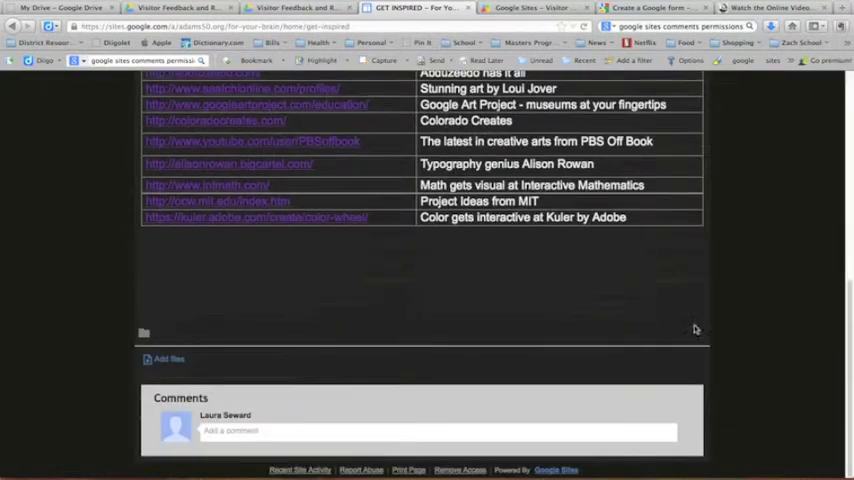
scroll(758, 410, up, 3)
scroll(751, 387, up, 5)
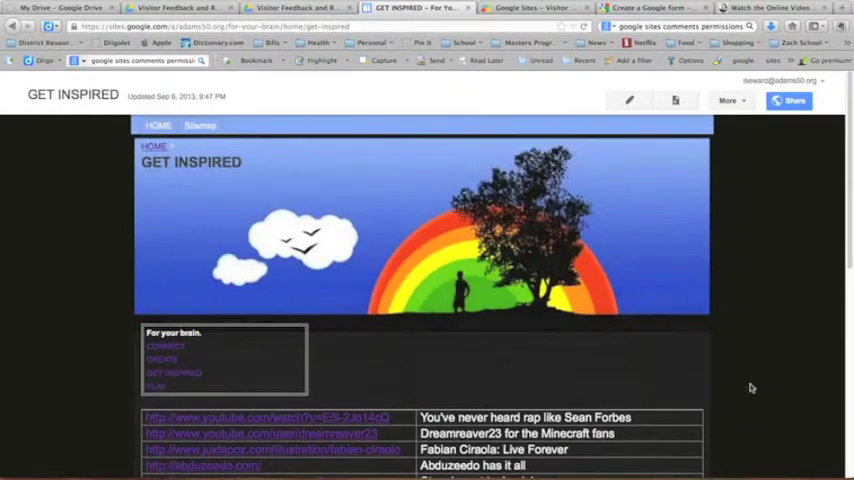
Save the GET INSPIRED page settings, then show Google Drive's new-file options.
click(729, 101)
click(694, 160)
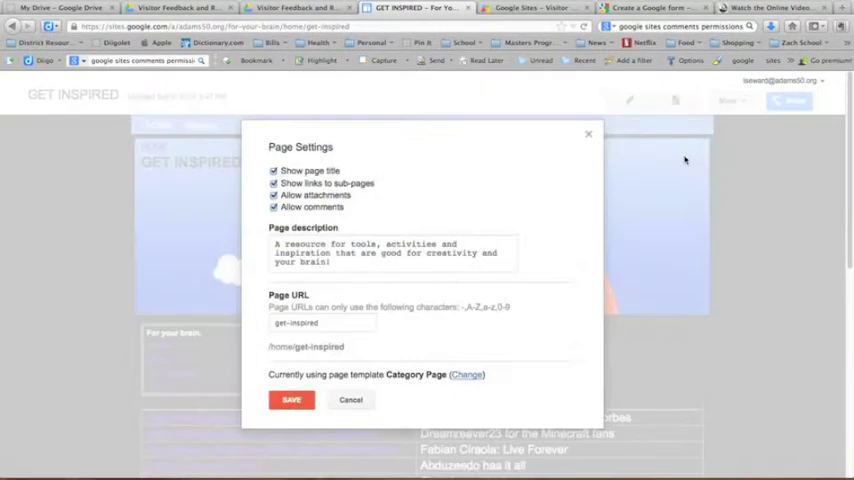
click(294, 399)
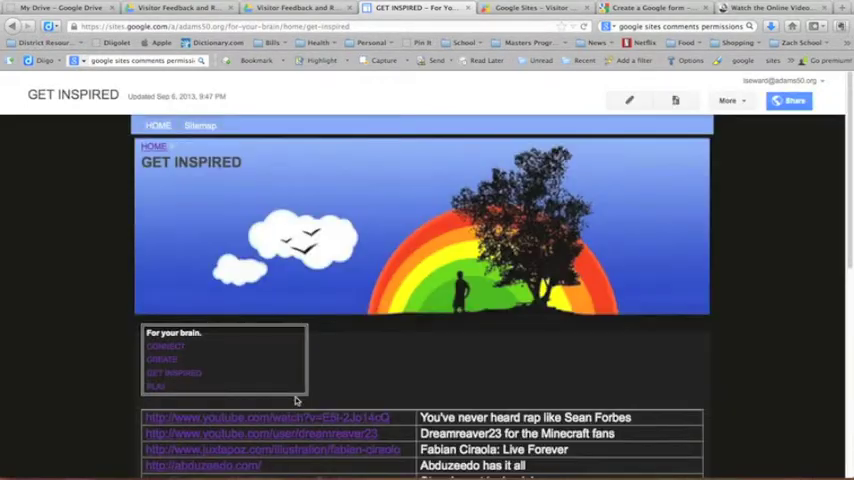
click(66, 10)
click(46, 182)
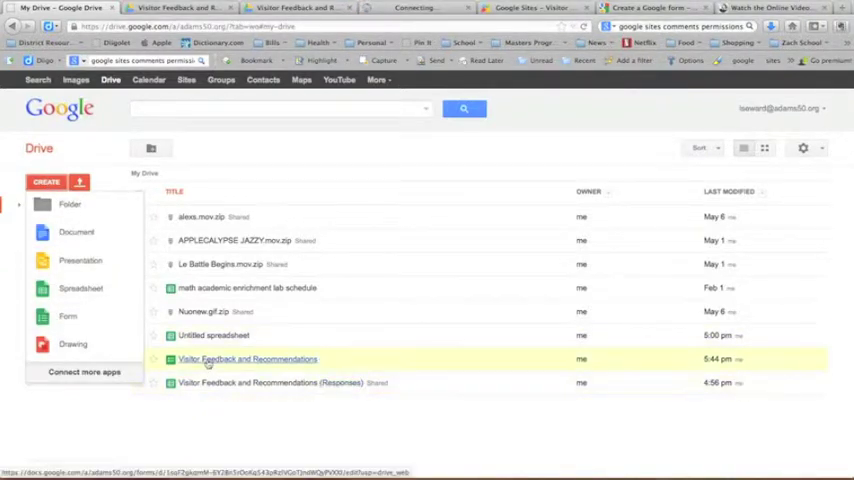
Check the Visitor Feedback and Recommendations form and its responses sheet, then close both.
click(190, 359)
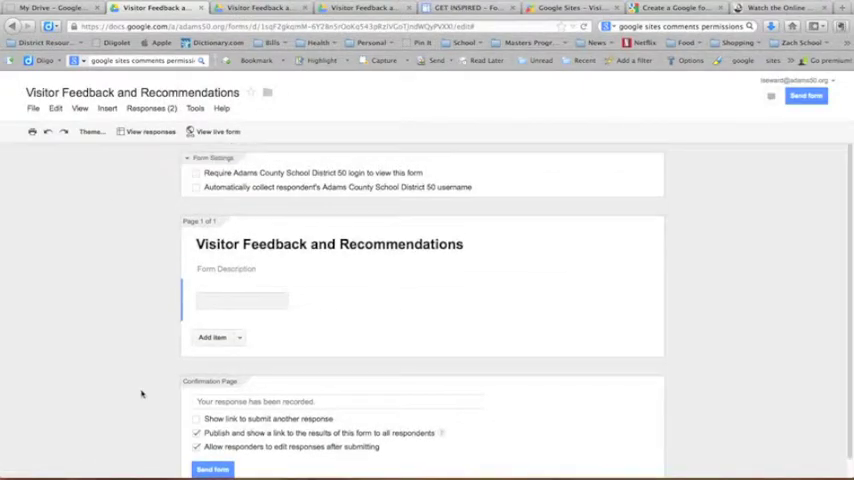
click(202, 8)
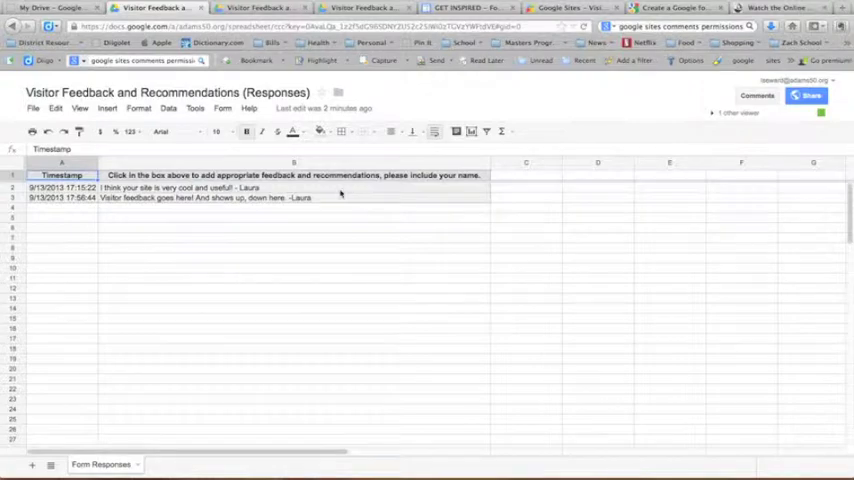
click(200, 8)
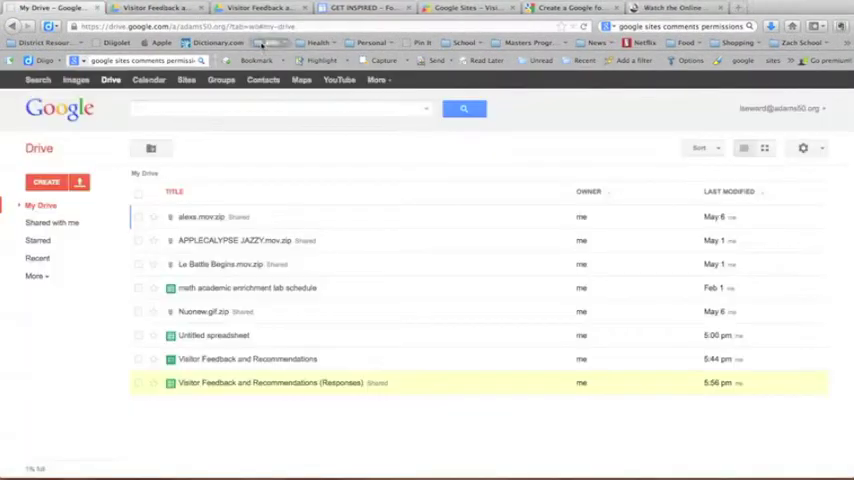
click(362, 8)
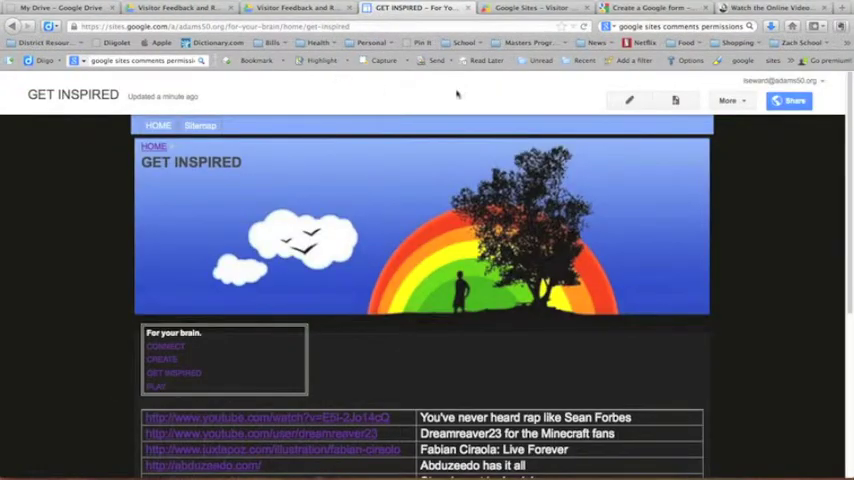
Edit GET INSPIRED, select the empty box below the links table, and choose Insert > Drive > Form.
click(622, 101)
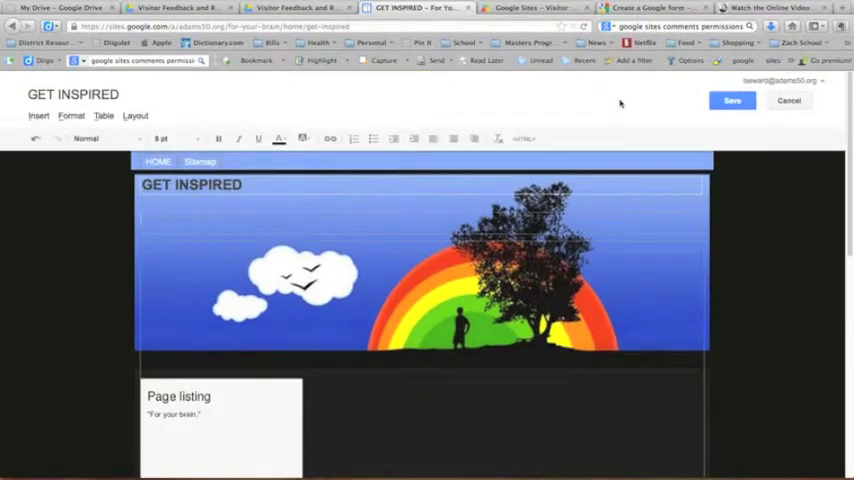
scroll(518, 229, down, 3)
scroll(518, 229, down, 4)
scroll(518, 229, down, 2)
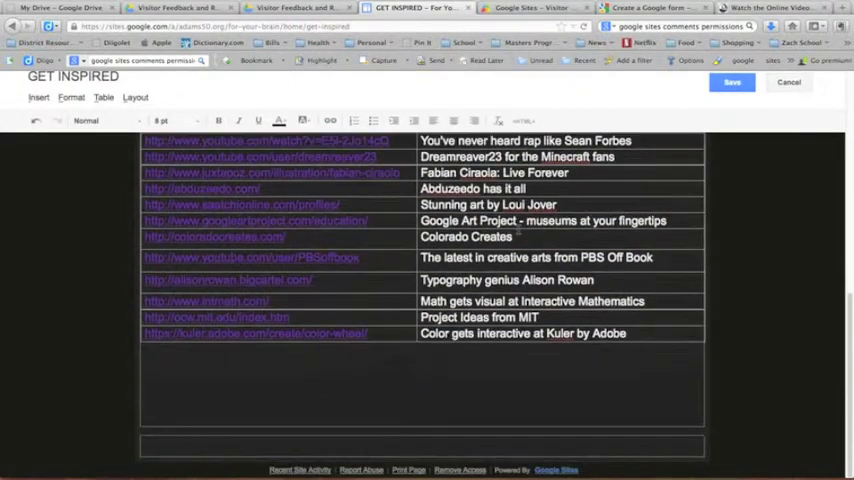
click(180, 449)
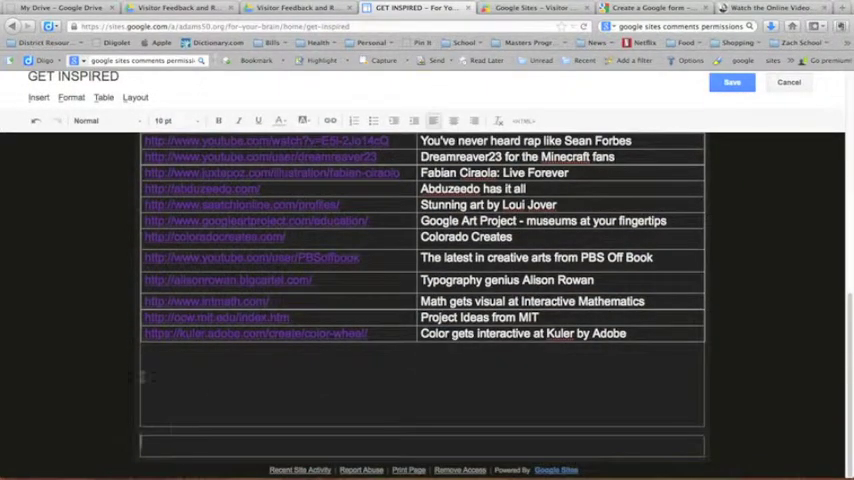
click(36, 98)
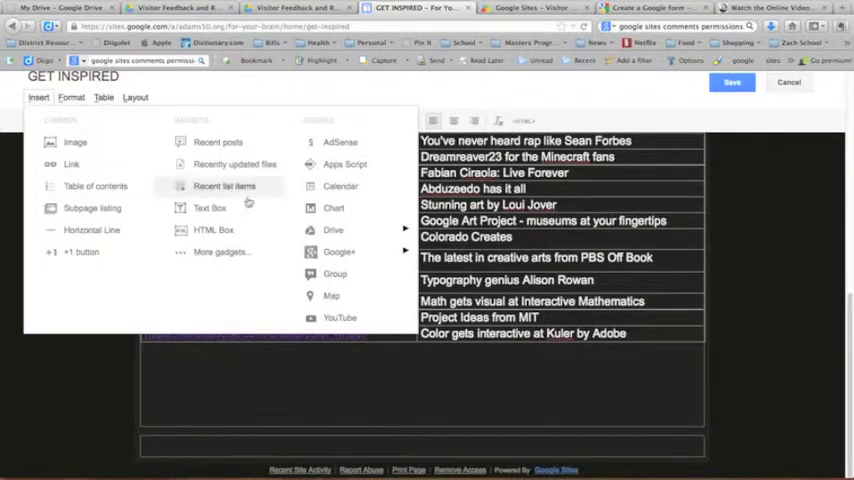
mouse_move(333, 230)
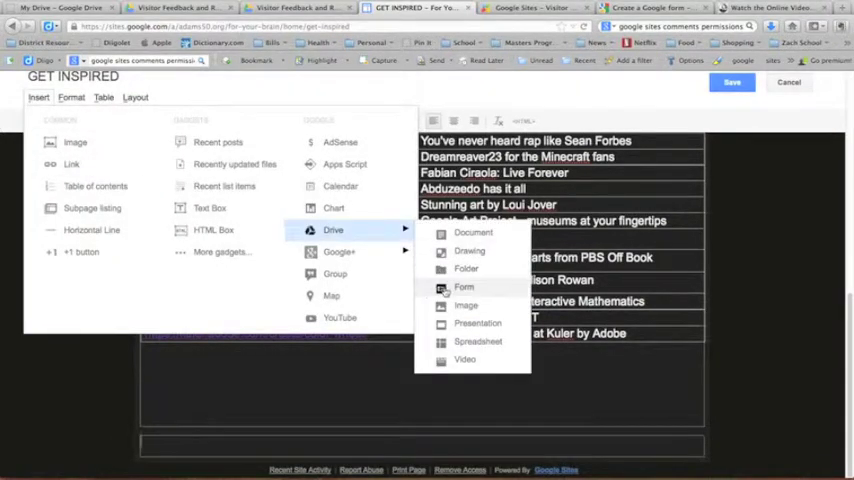
click(445, 288)
Embed the Visitor Feedback and Recommendations form with width cleared, adjusted height, centred.
click(396, 250)
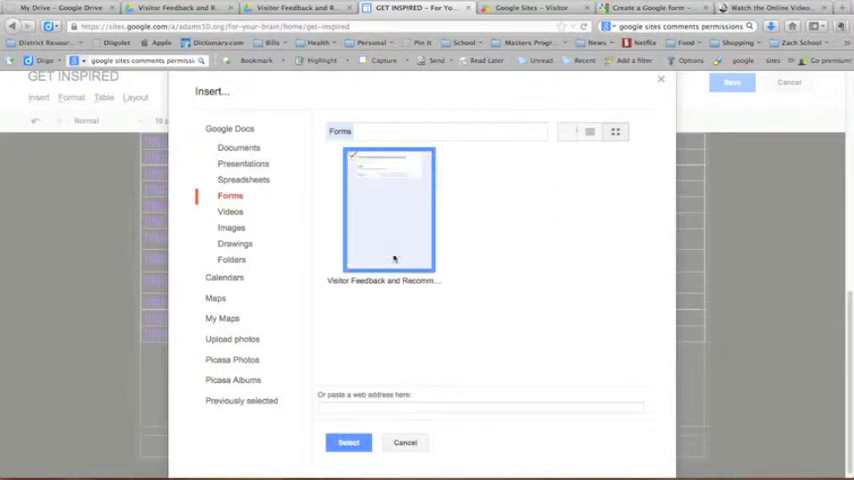
click(356, 440)
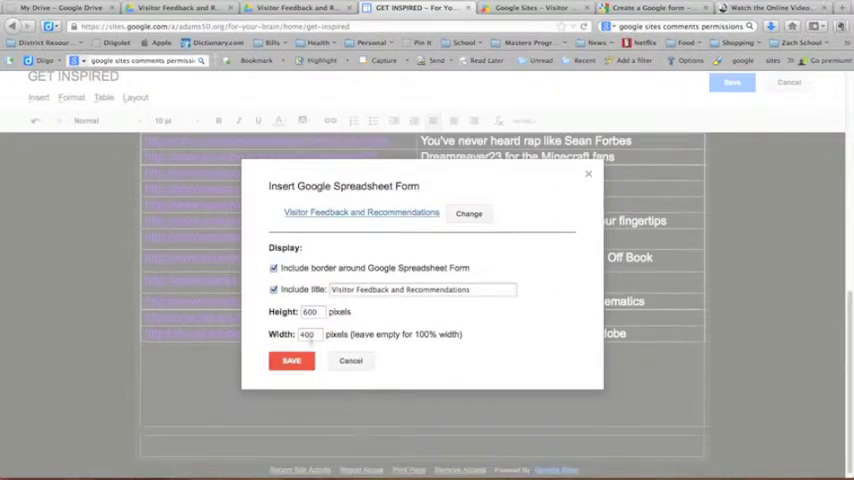
drag(314, 336, 290, 333)
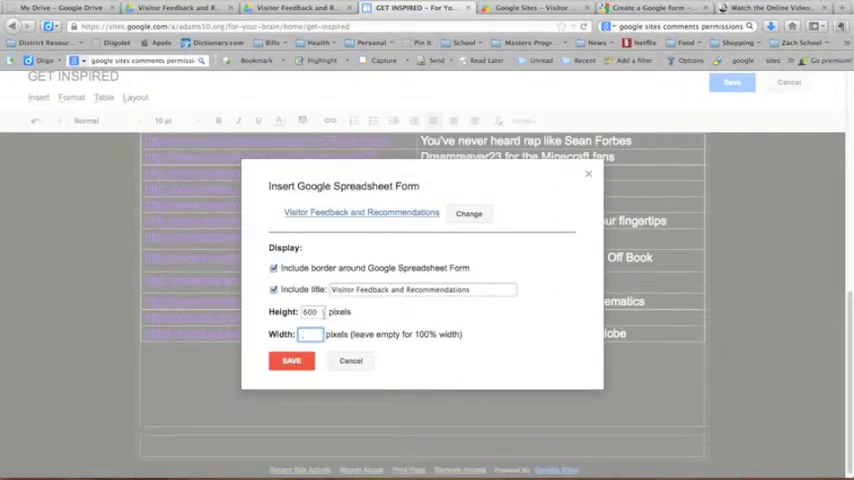
key(shift+Tab)
text(8)
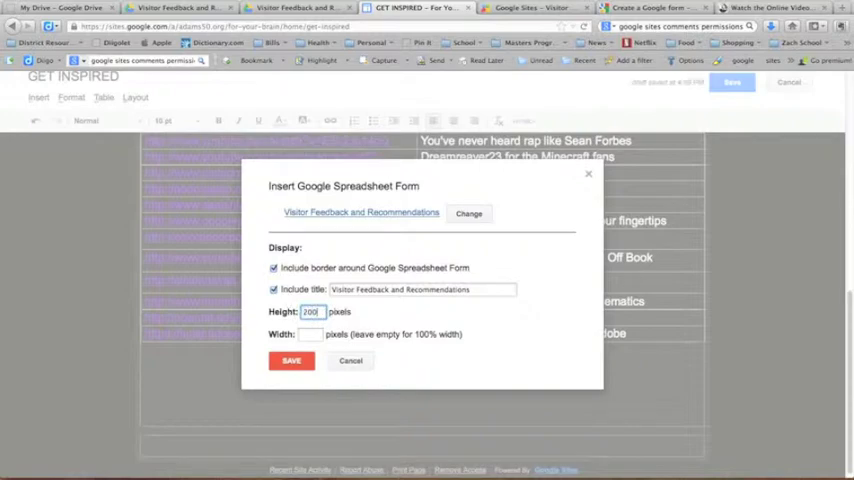
click(273, 268)
click(290, 360)
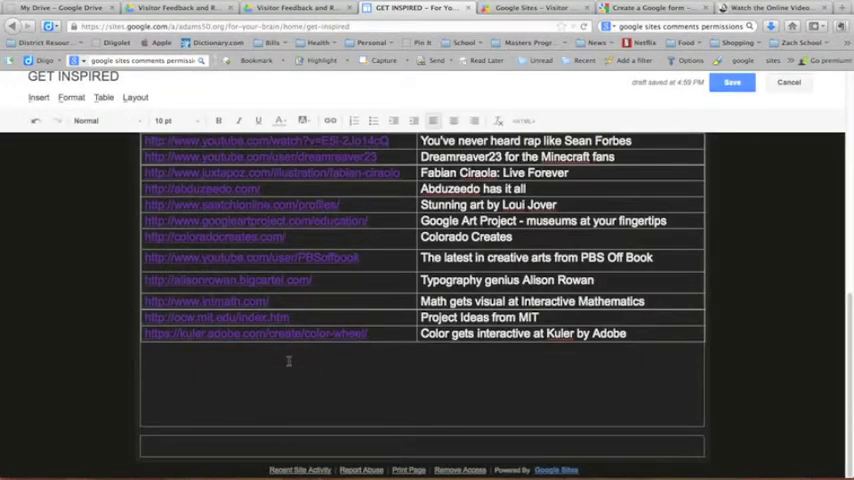
scroll(288, 361, down, 3)
click(205, 303)
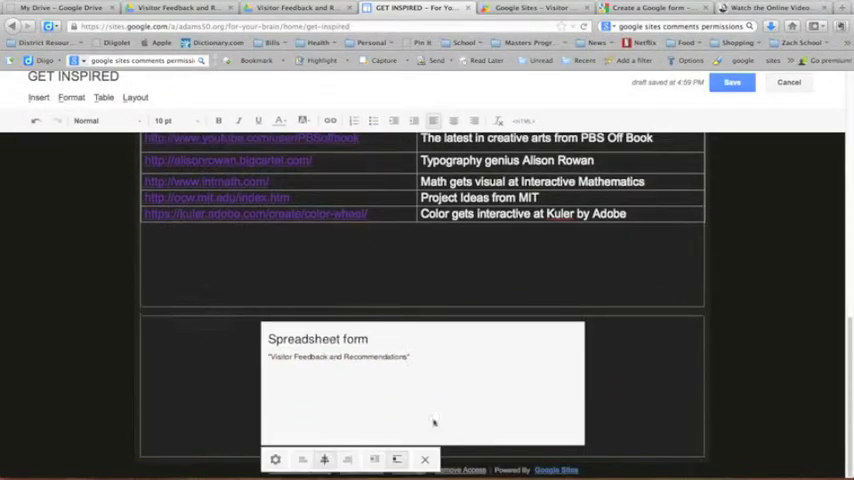
click(37, 98)
Embed the feedback responses spreadsheet centred beneath the form and save the page.
click(468, 344)
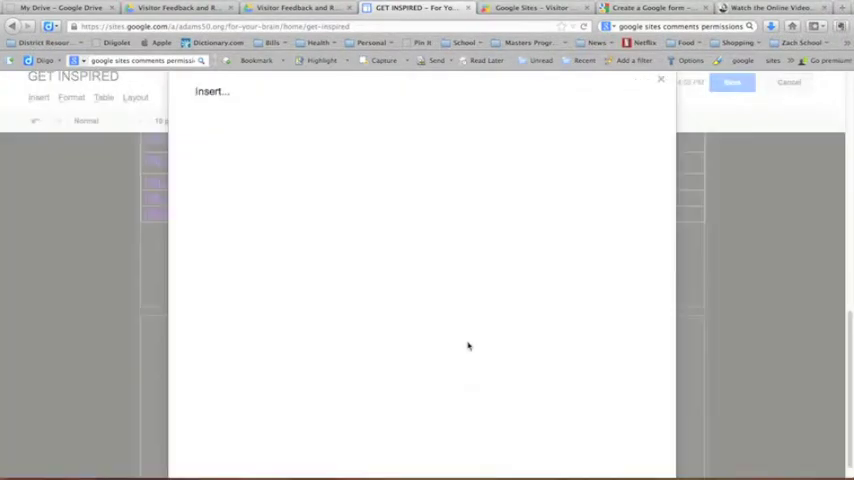
click(402, 229)
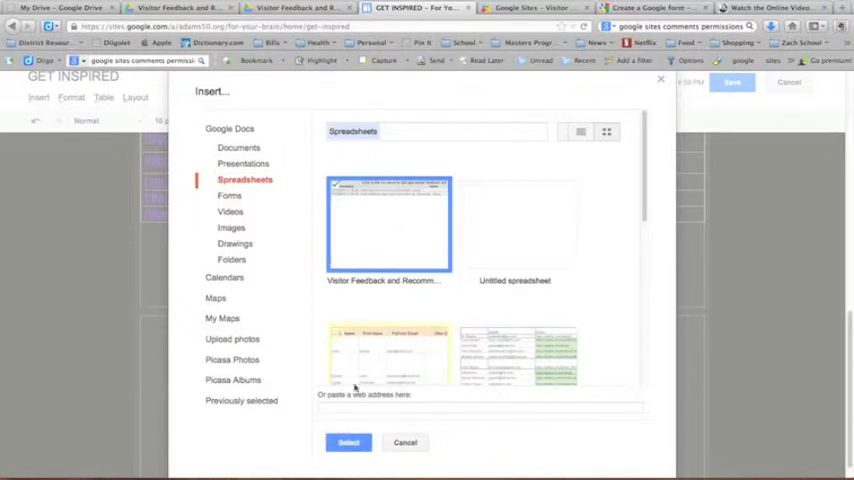
click(341, 442)
key(Tab)
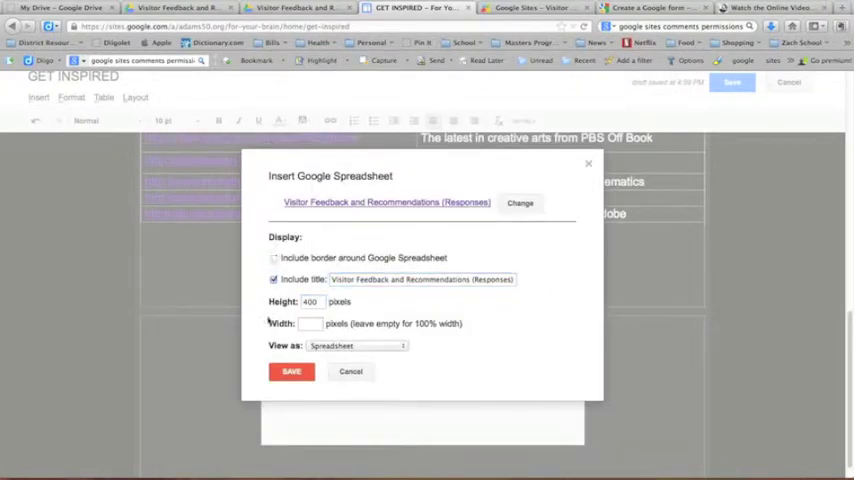
click(288, 370)
click(204, 442)
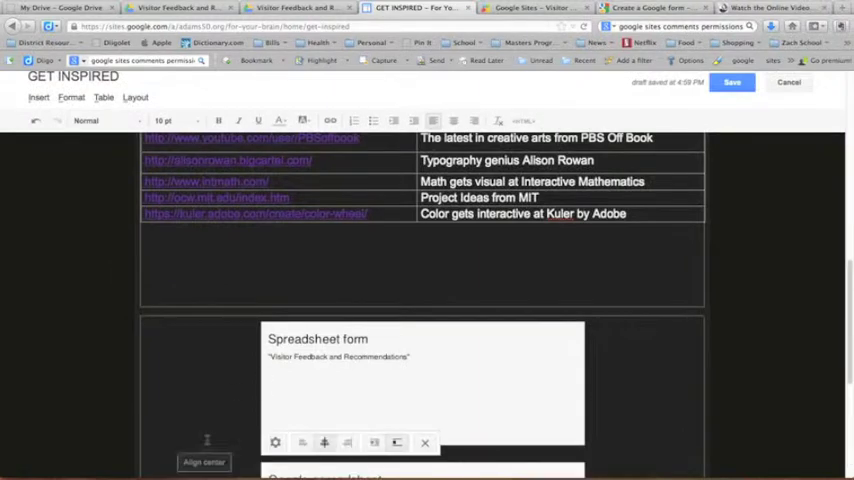
click(739, 89)
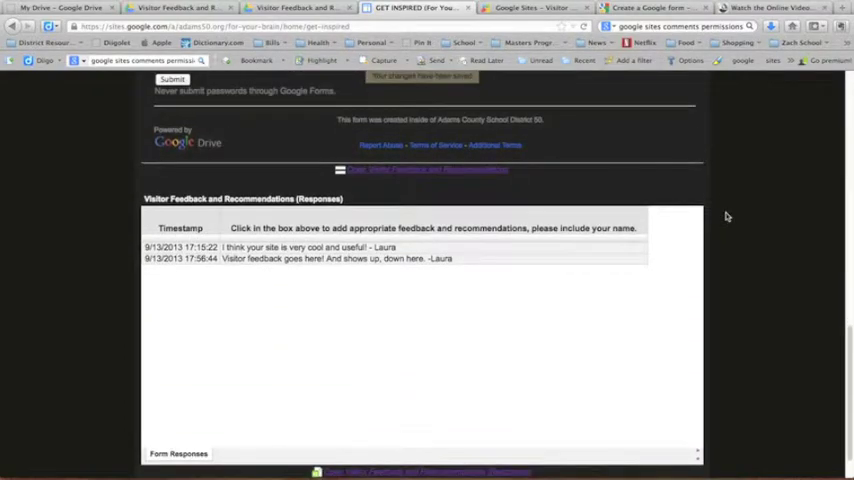
scroll(727, 216, up, 2)
scroll(727, 216, up, 4)
scroll(727, 216, up, 4)
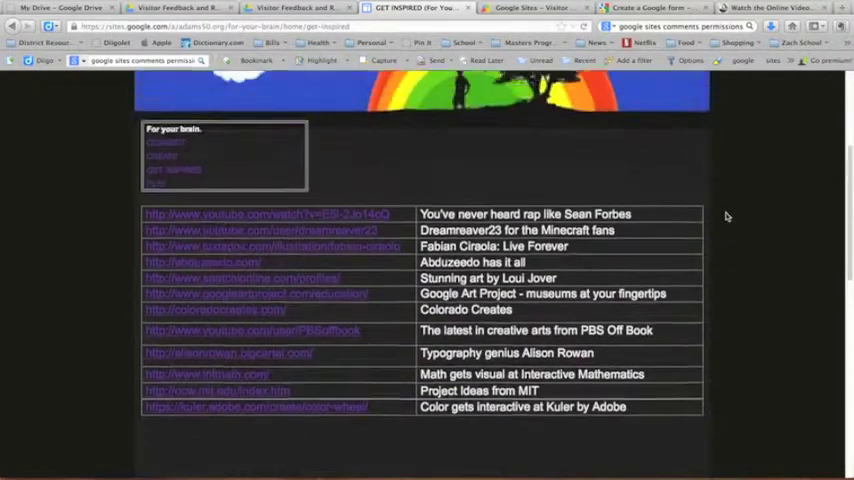
scroll(727, 216, up, 3)
scroll(727, 216, up, 1)
Delete the second test response (row 3) from the responses sheet and reload the site.
click(161, 10)
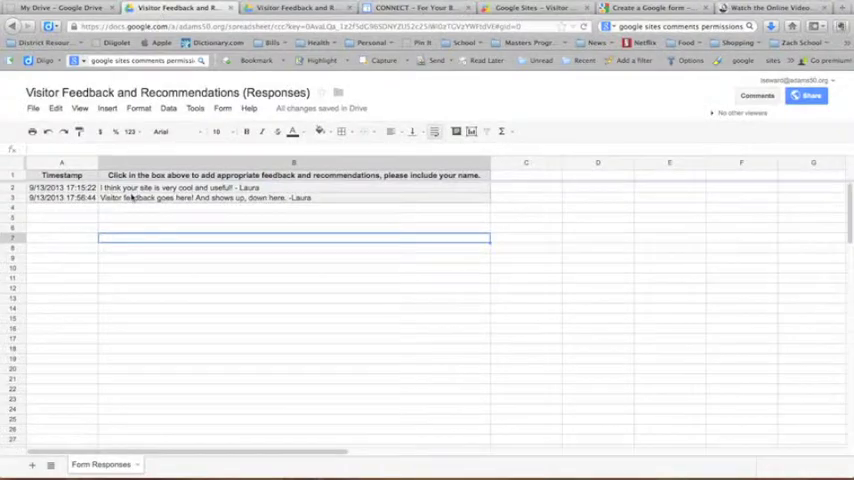
click(131, 197)
key(Delete)
key(Left)
key(Delete)
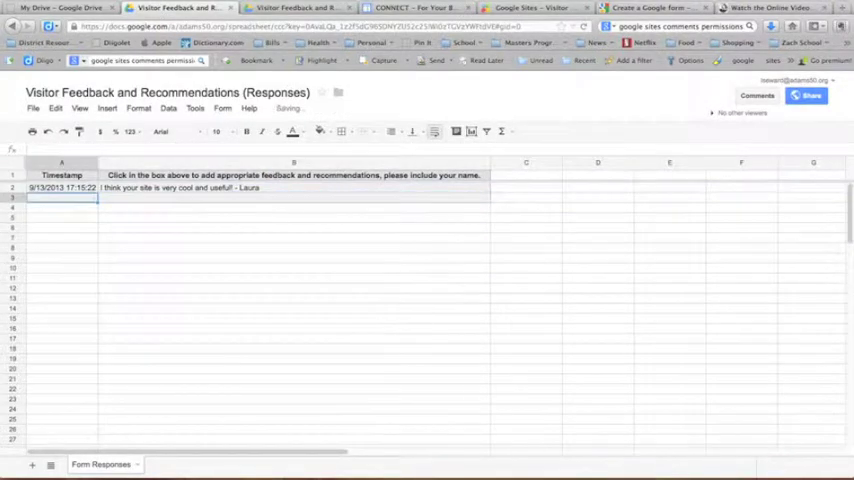
click(425, 8)
key(super+r)
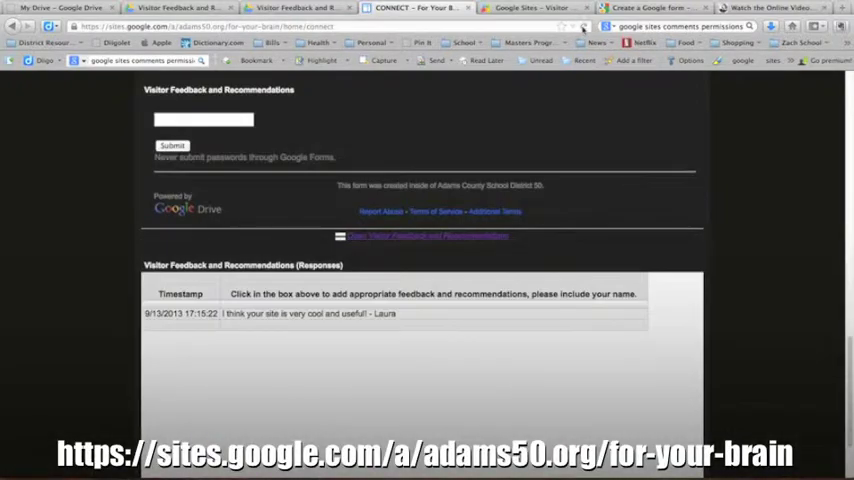
scroll(432, 227, down, 10)
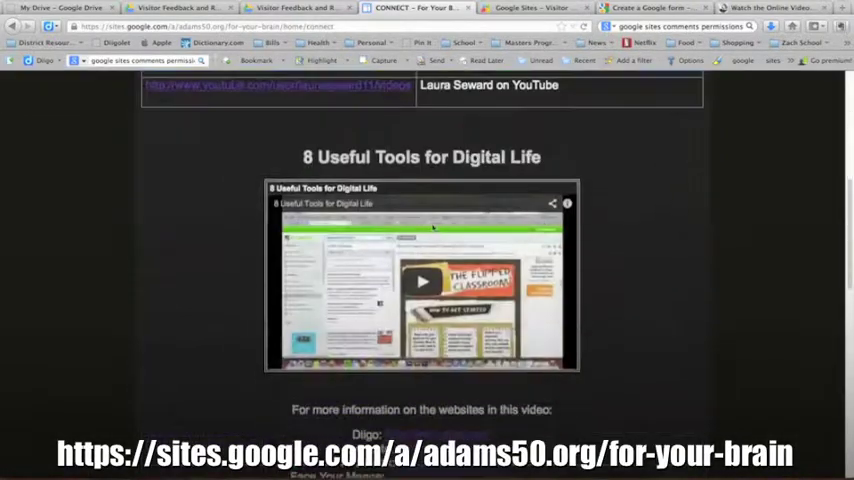